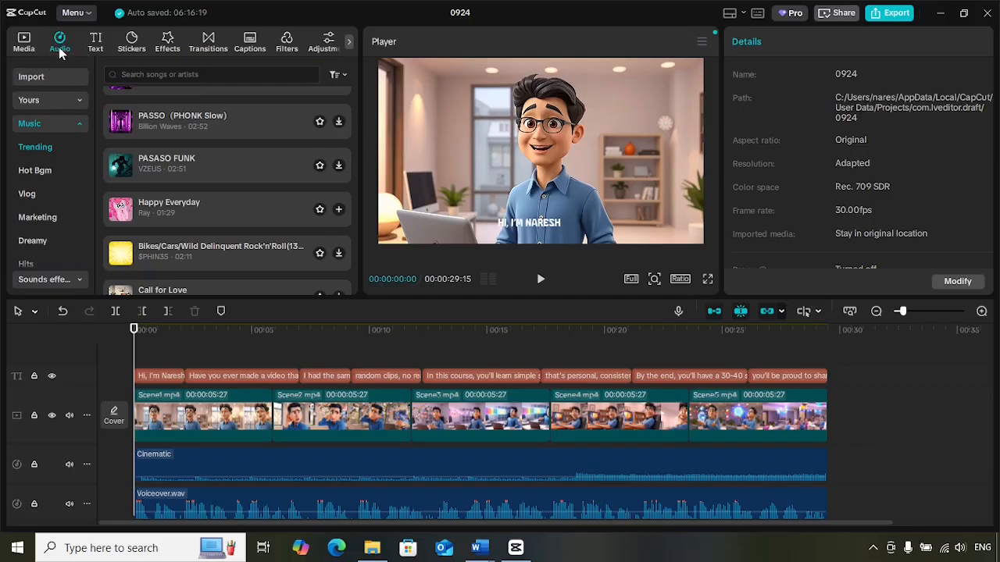
Select the Cinematic music clip and play the video's opening to check how loud it is under the voiceover
{"action": "scroll", "coordinate": [222, 231], "scroll_direction": "down", "scroll_amount": 5}
{"action": "scroll", "coordinate": [227, 226], "scroll_direction": "up", "scroll_amount": 8}
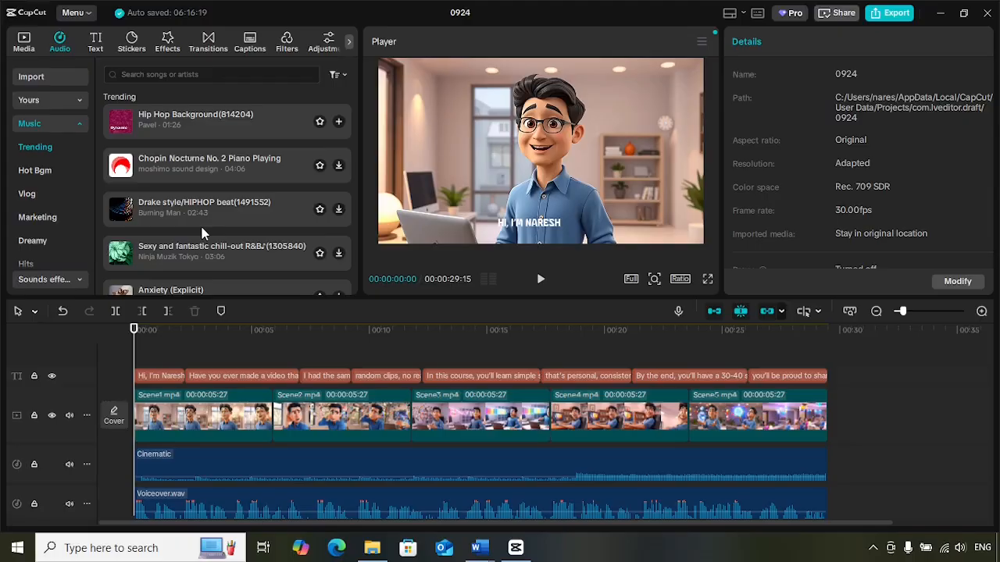
{"action": "left_click", "coordinate": [201, 465]}
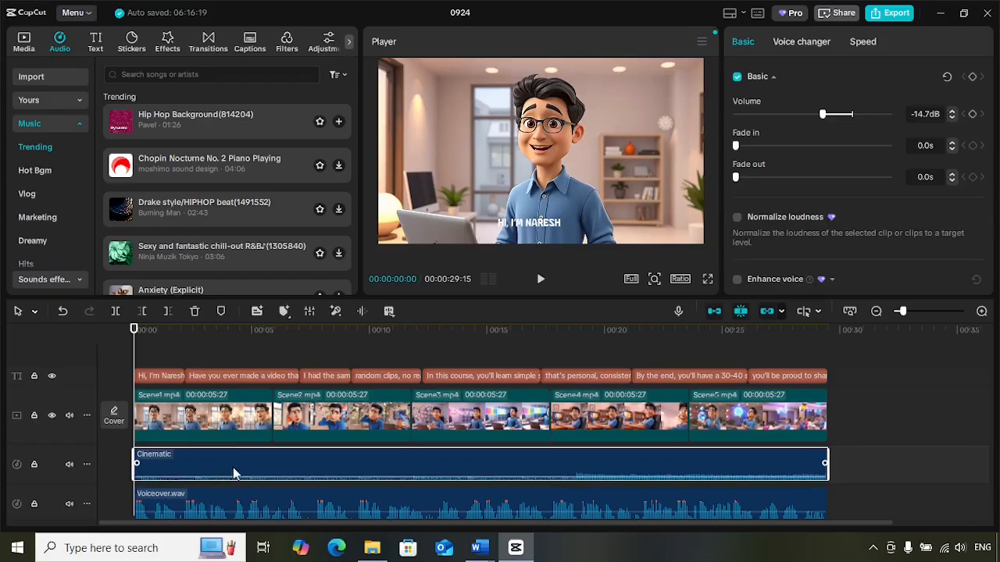
{"action": "left_click", "coordinate": [540, 283]}
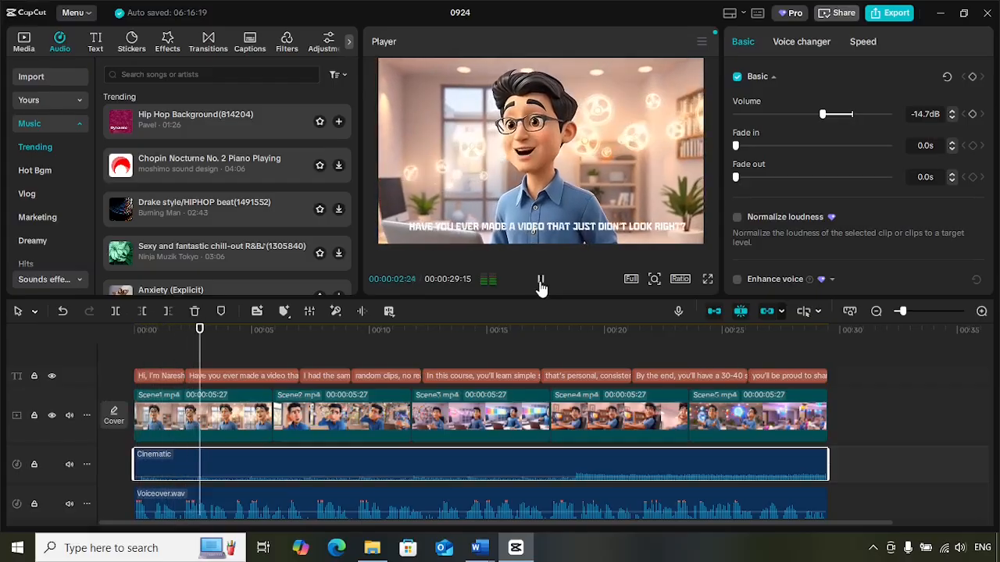
{"action": "left_click", "coordinate": [540, 282]}
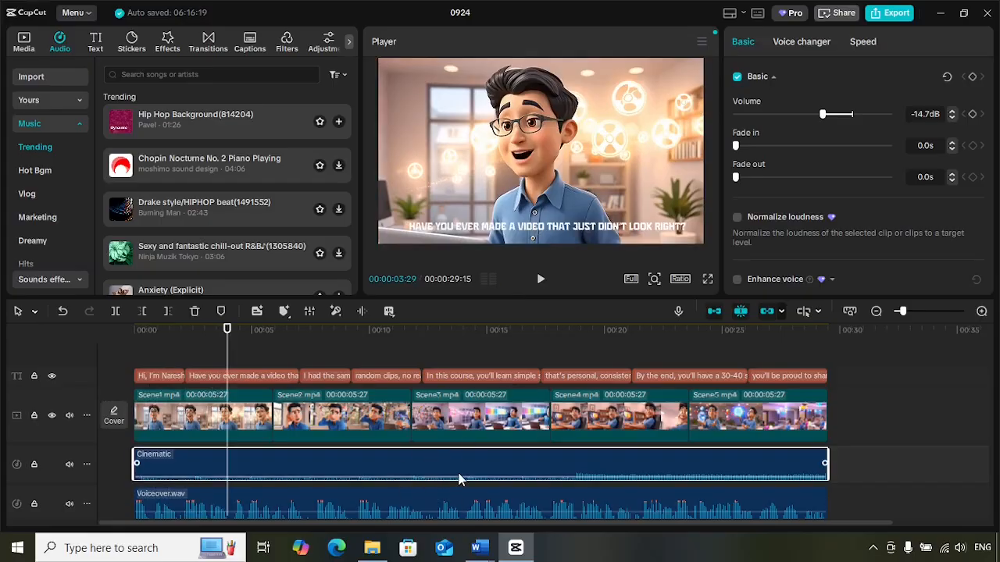
Raise the Cinematic clip's volume to 20.0 dB and play a short stretch to hear it against the voiceover
{"action": "left_click_drag", "start_coordinate": [457, 475], "coordinate": [460, 451]}
{"action": "left_click", "coordinate": [538, 281]}
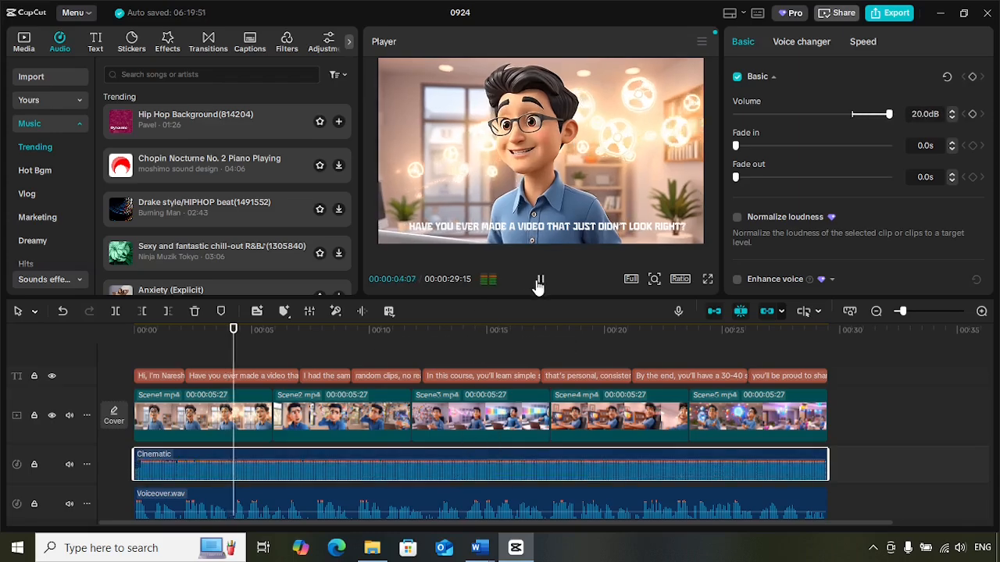
{"action": "key", "text": "space"}
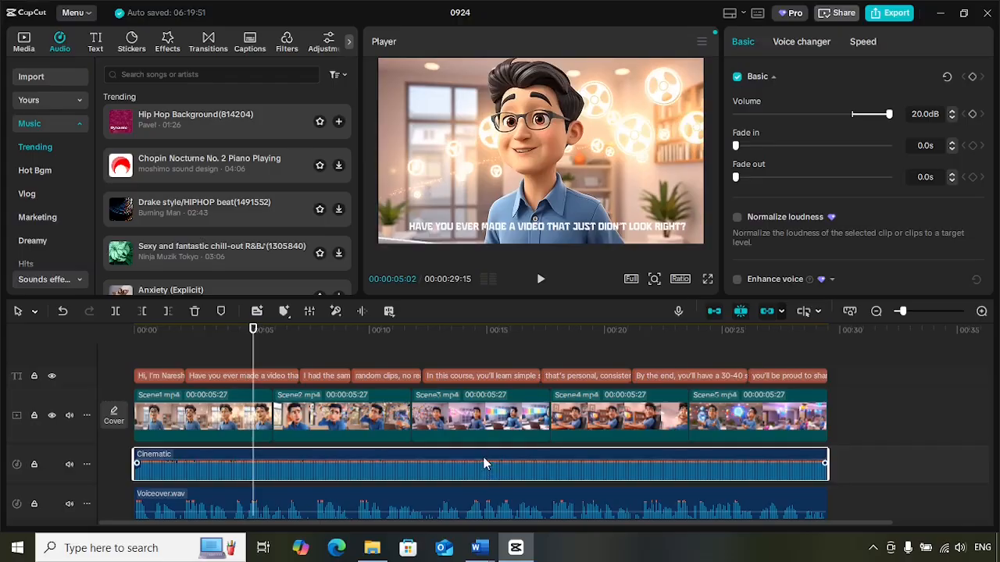
Lower the Cinematic clip's volume to -13.1 dB, preview a short stretch, and return the playhead to the start
{"action": "left_click_drag", "start_coordinate": [485, 460], "coordinate": [484, 478]}
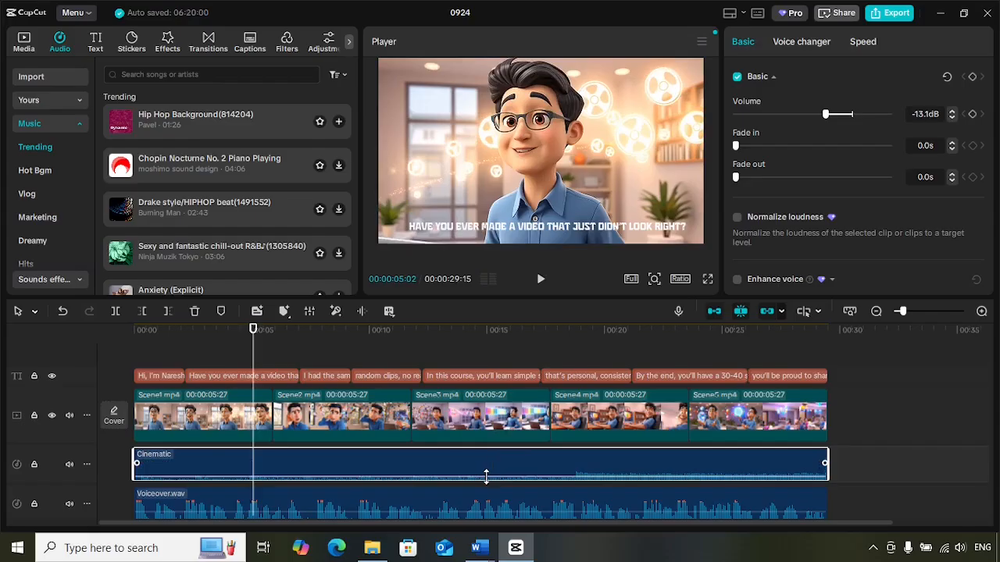
{"action": "left_click", "coordinate": [539, 283]}
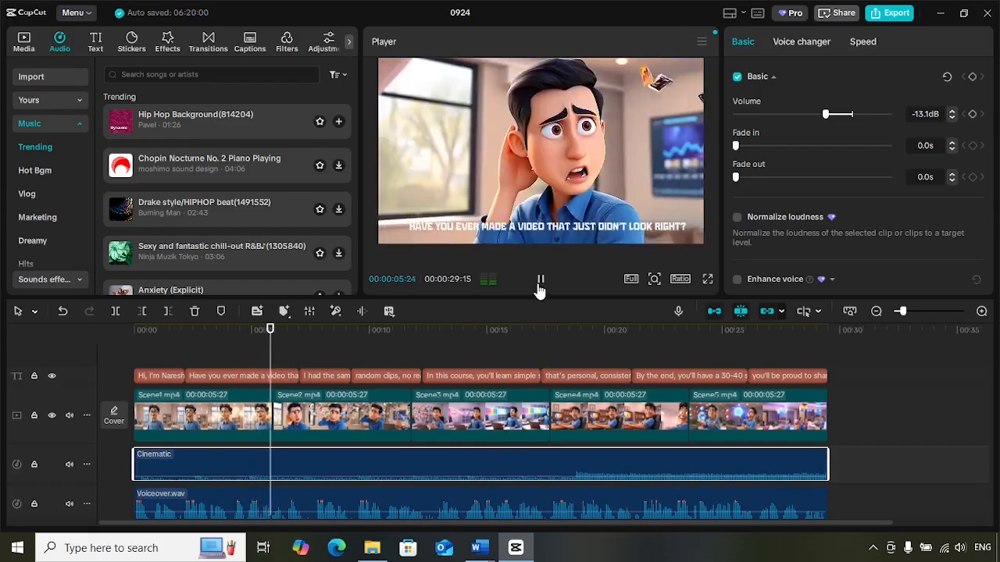
{"action": "left_click", "coordinate": [538, 289]}
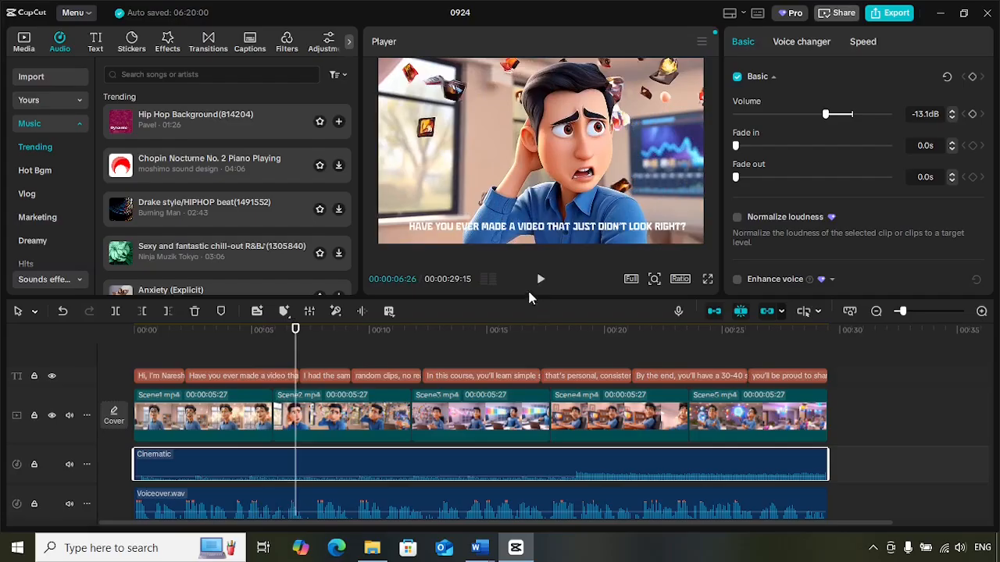
{"action": "left_click_drag", "start_coordinate": [296, 336], "coordinate": [123, 333]}
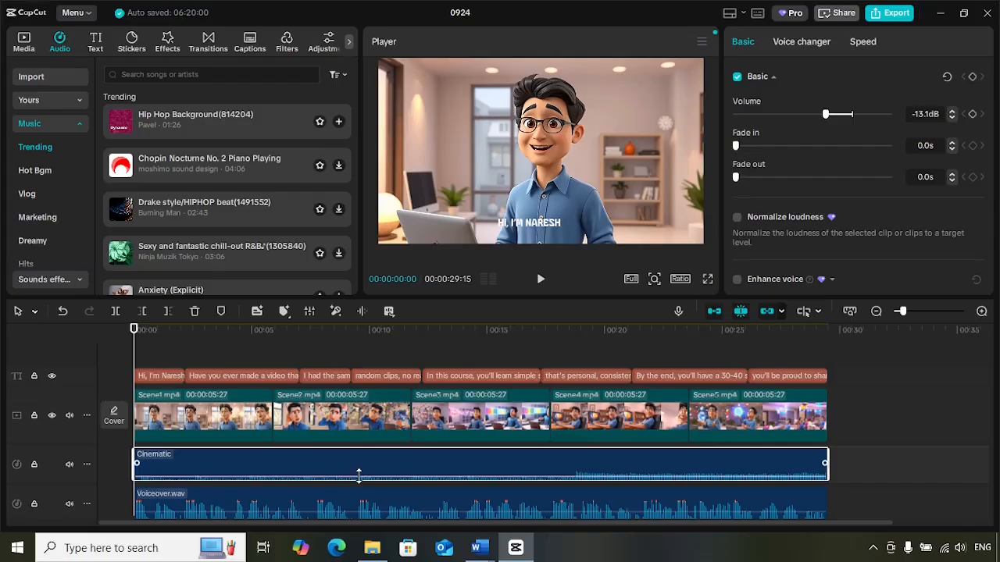
Set the Cinematic clip's volume to 14.5 dB, give it a 1.8 s fade-in, and preview the opening
{"action": "left_click_drag", "start_coordinate": [358, 476], "coordinate": [360, 457]}
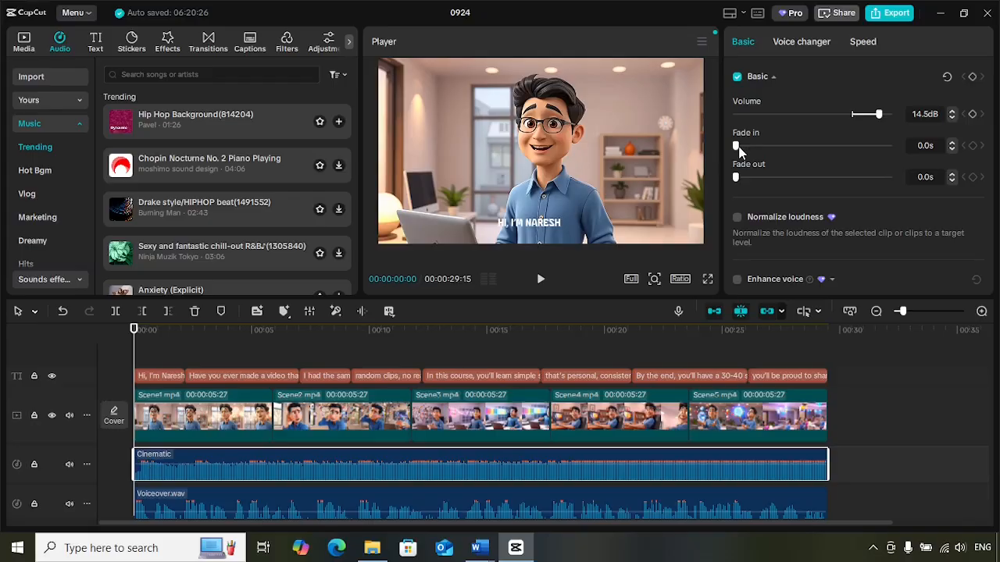
{"action": "left_click_drag", "start_coordinate": [736, 147], "coordinate": [763, 150]}
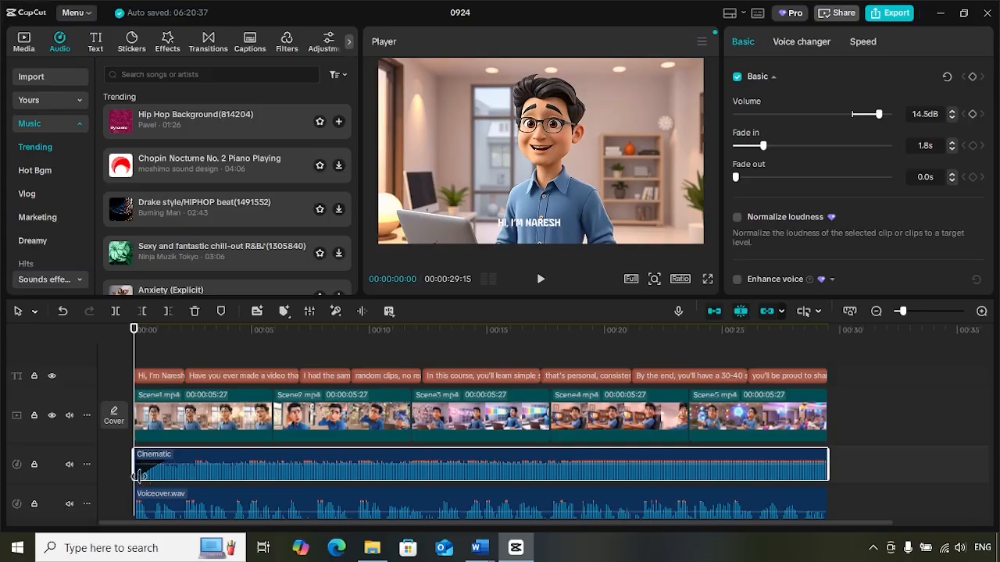
{"action": "left_click", "coordinate": [538, 279]}
{"action": "left_click", "coordinate": [539, 279]}
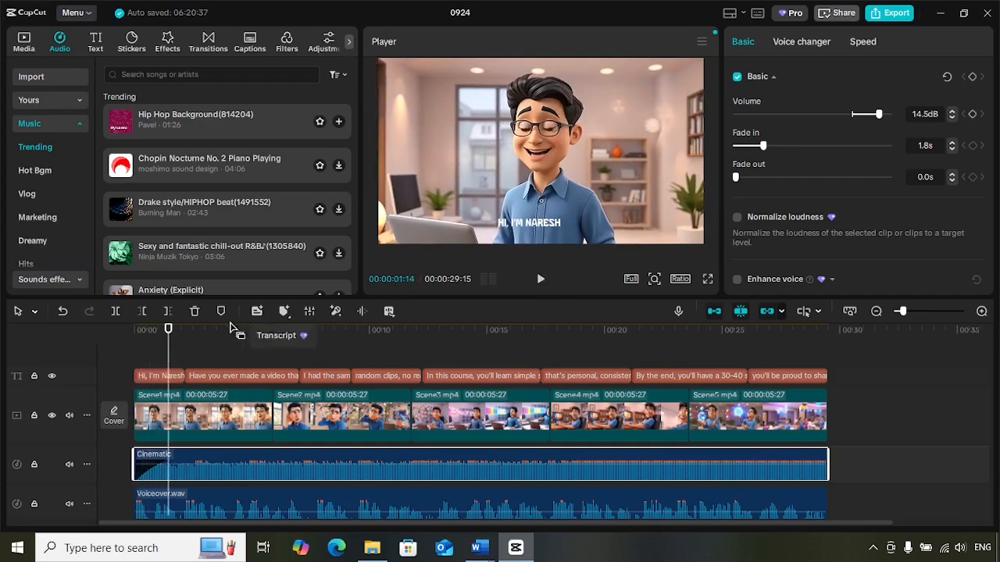
{"action": "left_click_drag", "start_coordinate": [168, 330], "coordinate": [119, 334]}
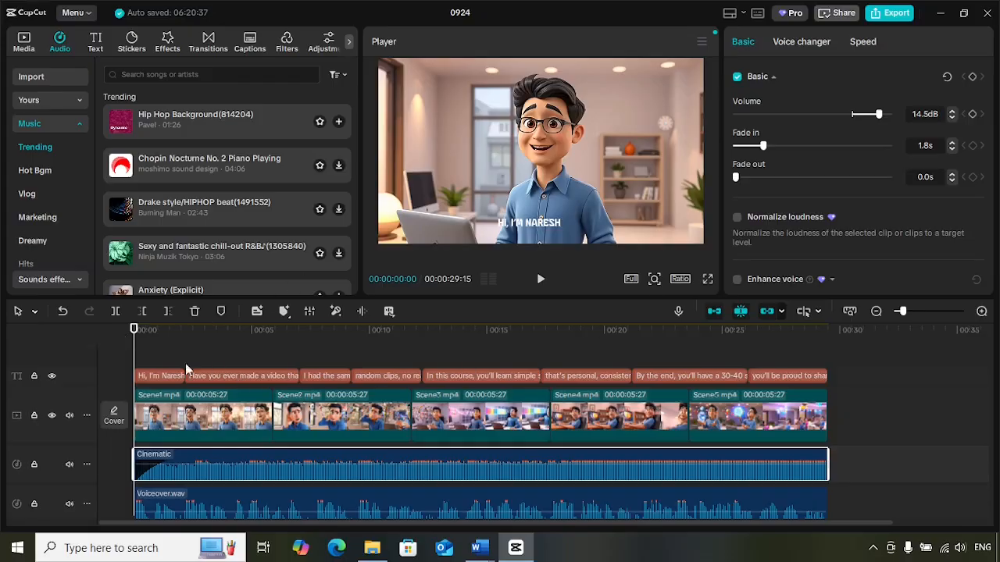
Play the video from about 28 seconds to hear how the music ends without a fade-out
{"action": "left_click_drag", "start_coordinate": [133, 335], "coordinate": [802, 390]}
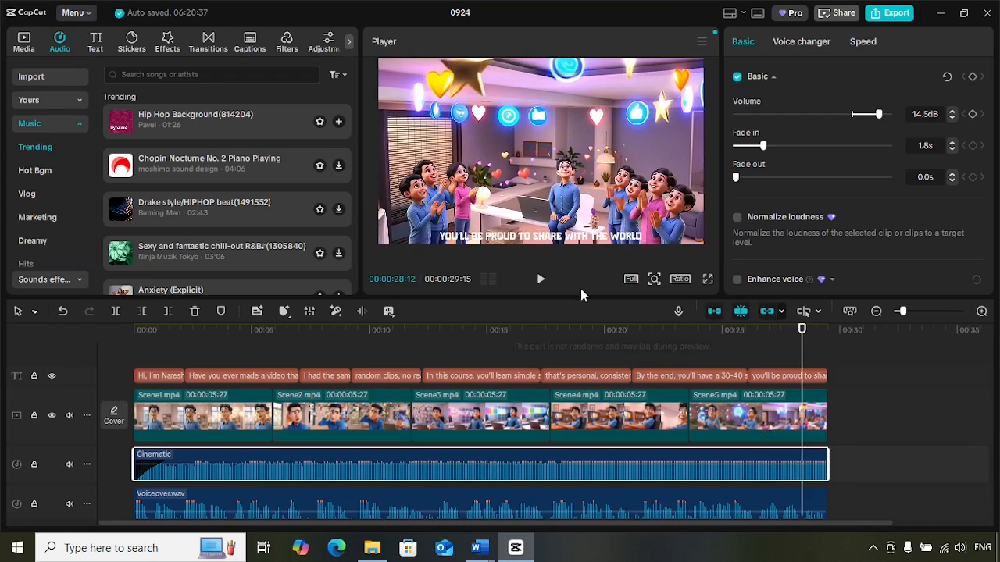
{"action": "left_click", "coordinate": [539, 283]}
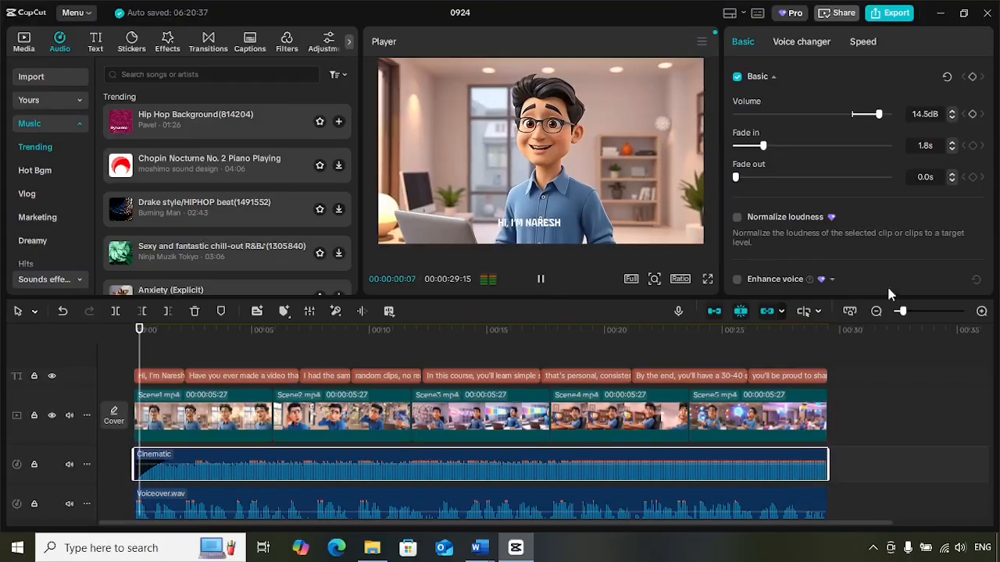
{"action": "left_click", "coordinate": [539, 279]}
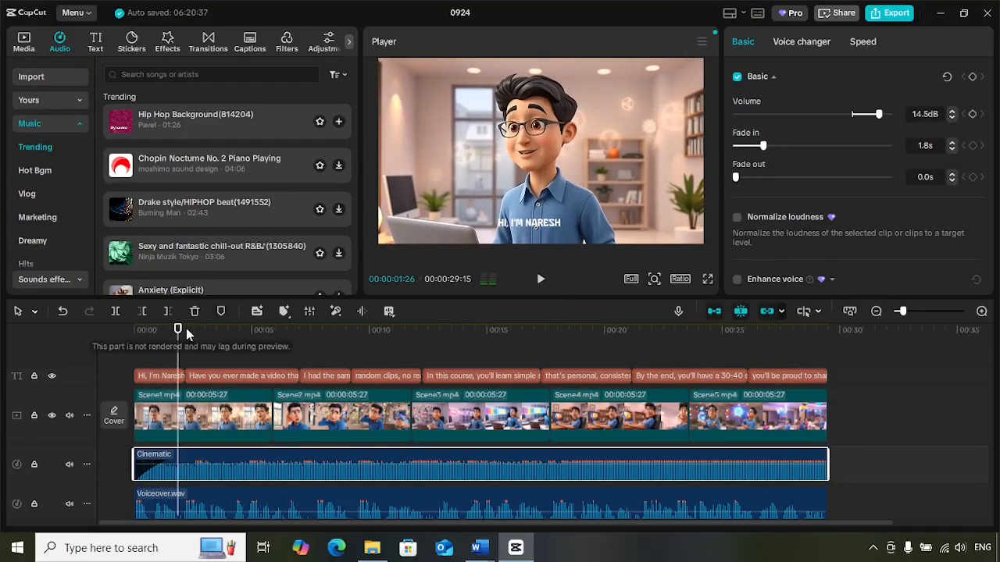
Set the Cinematic clip's fade-out to 4.6 s and play the ending from about 25 seconds
{"action": "left_click_drag", "start_coordinate": [186, 334], "coordinate": [780, 337]}
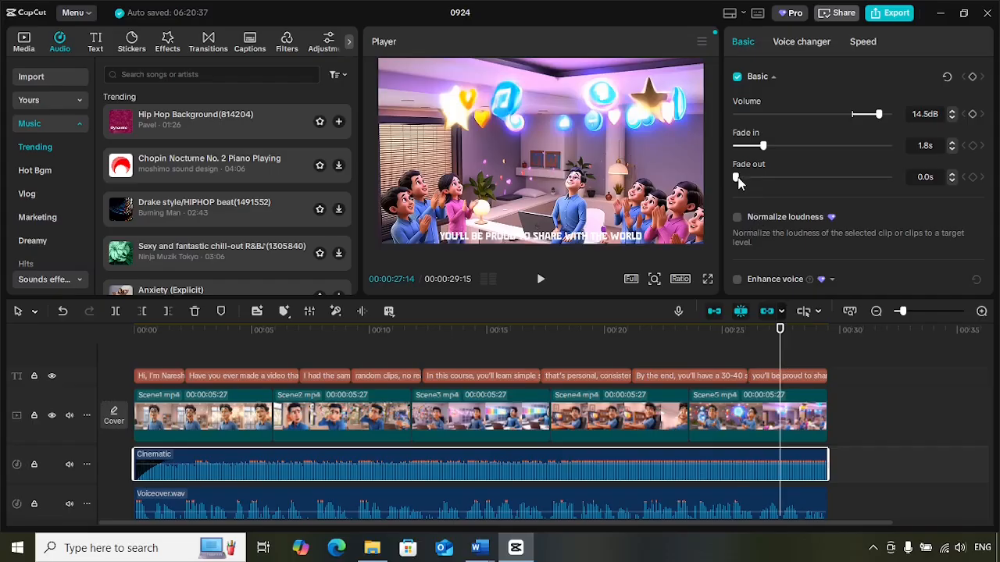
{"action": "left_click_drag", "start_coordinate": [746, 178], "coordinate": [811, 188]}
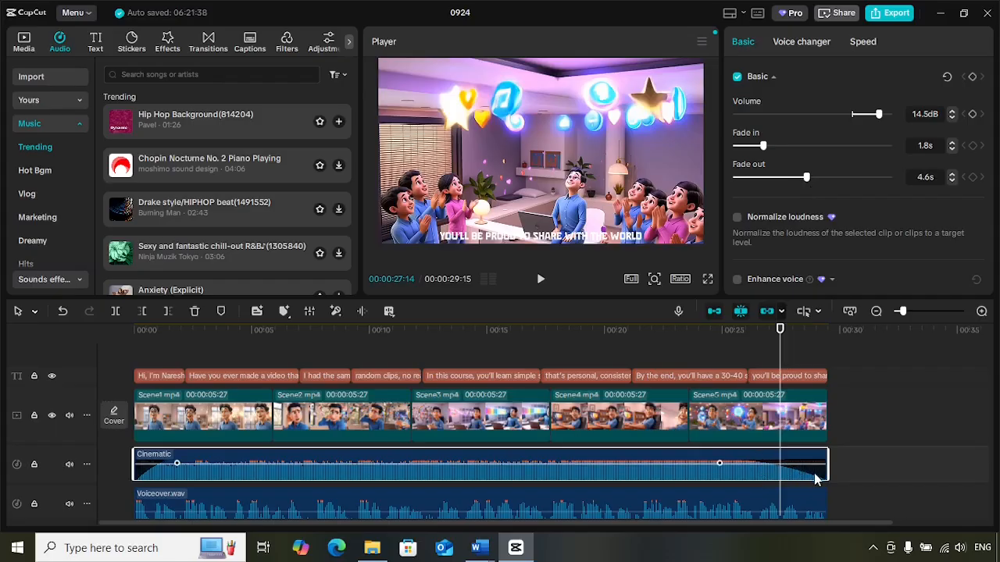
{"action": "left_click_drag", "start_coordinate": [780, 331], "coordinate": [727, 339]}
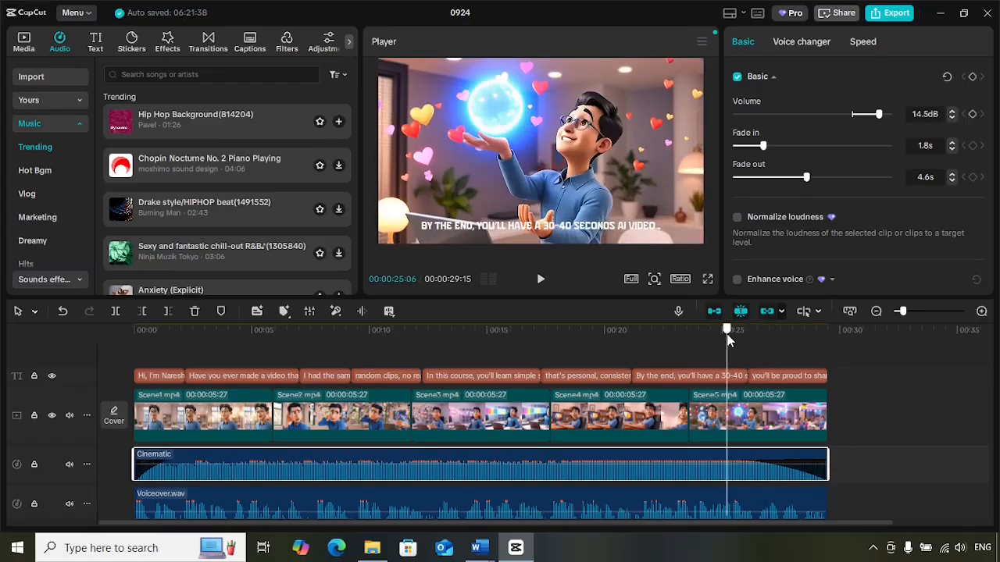
{"action": "left_click", "coordinate": [540, 279]}
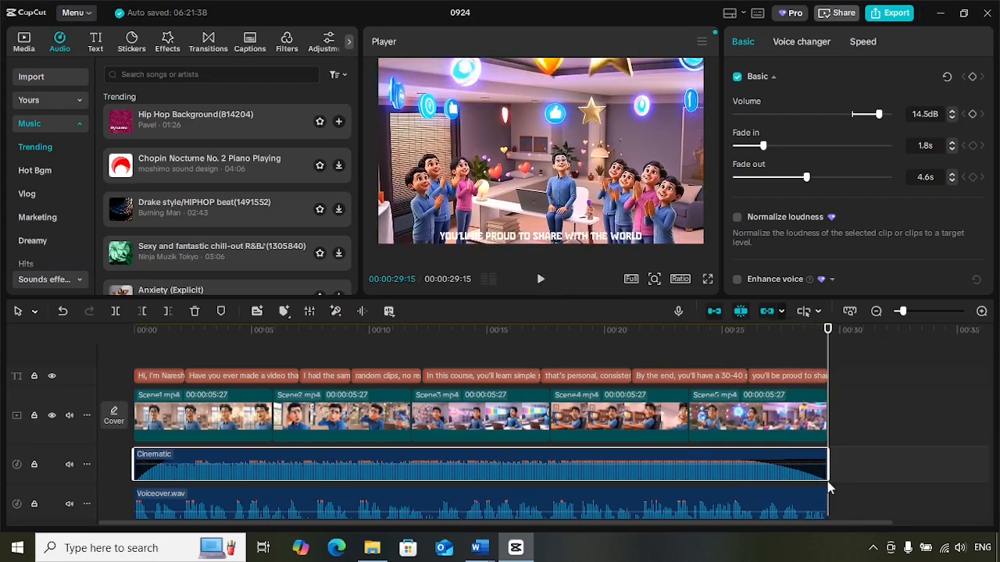
Lower the Cinematic clip's volume to -5.2 dB and preview the video from the start
{"action": "mouse_move", "coordinate": [562, 479]}
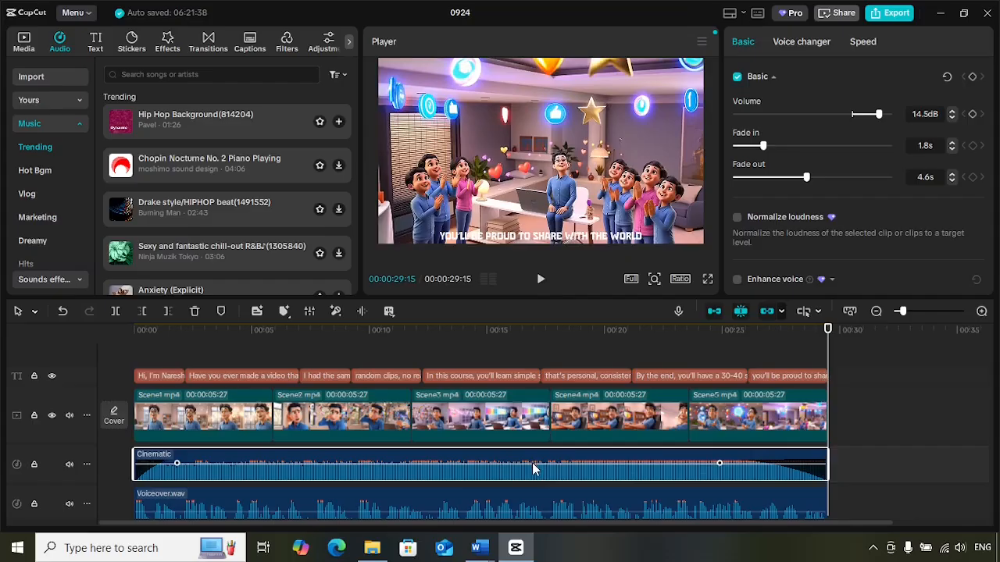
{"action": "left_click_drag", "start_coordinate": [540, 463], "coordinate": [540, 474]}
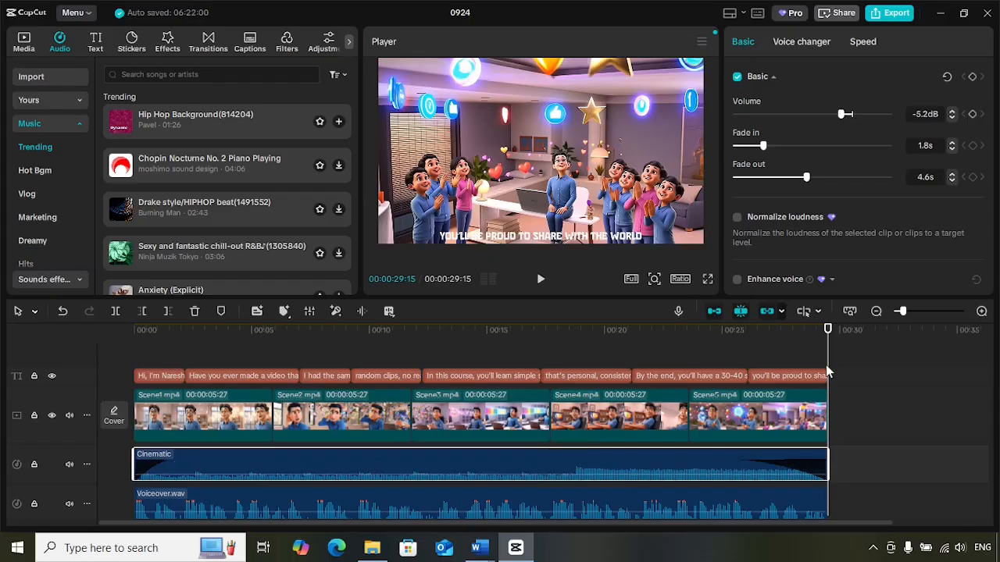
{"action": "left_click_drag", "start_coordinate": [828, 343], "coordinate": [76, 368]}
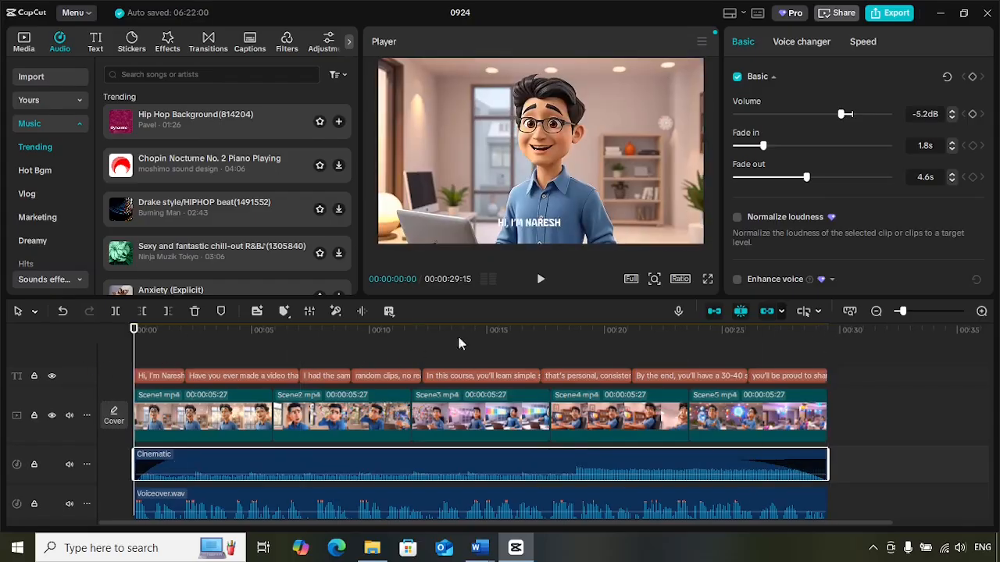
{"action": "left_click", "coordinate": [544, 286]}
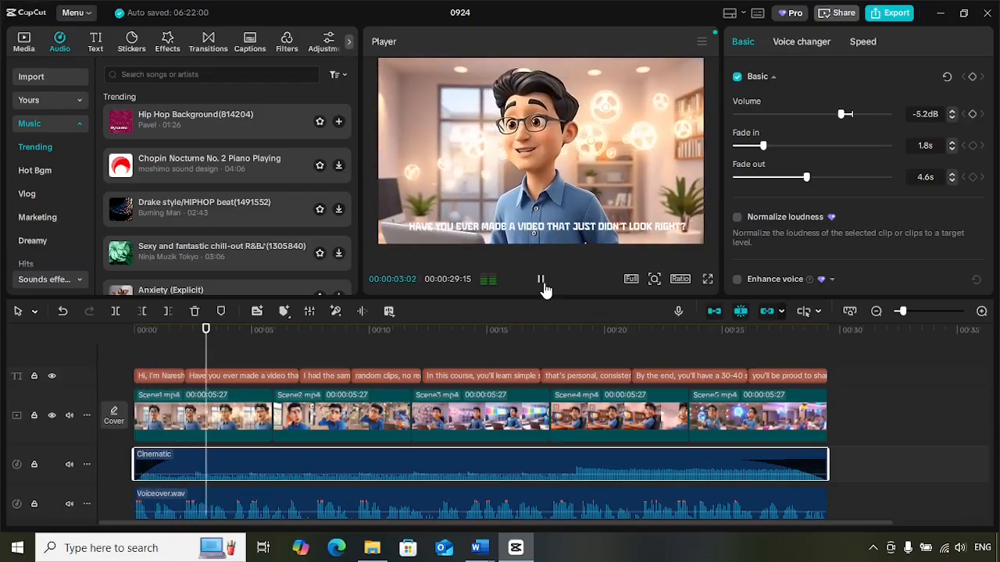
{"action": "left_click", "coordinate": [541, 282]}
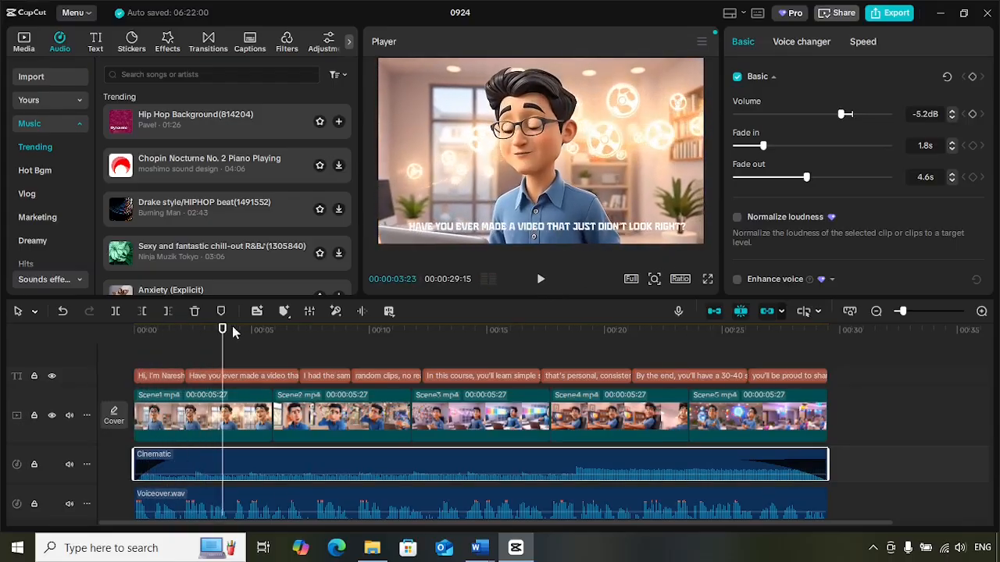
Play the last seconds of the video to check the music's fade-out at the reduced volume
{"action": "left_click_drag", "start_coordinate": [223, 328], "coordinate": [743, 331]}
{"action": "left_click_drag", "start_coordinate": [755, 373], "coordinate": [790, 377]}
{"action": "left_click", "coordinate": [544, 289]}
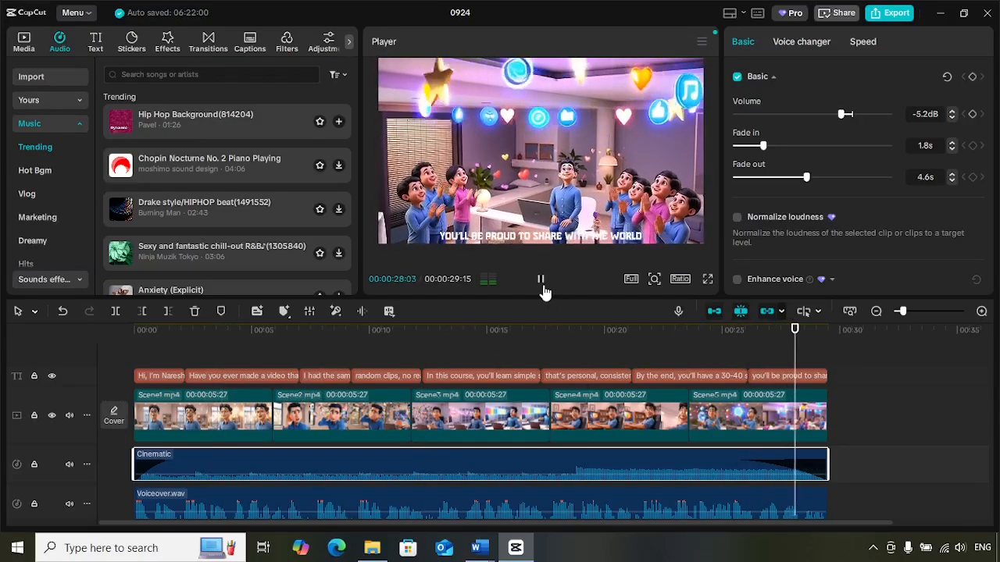